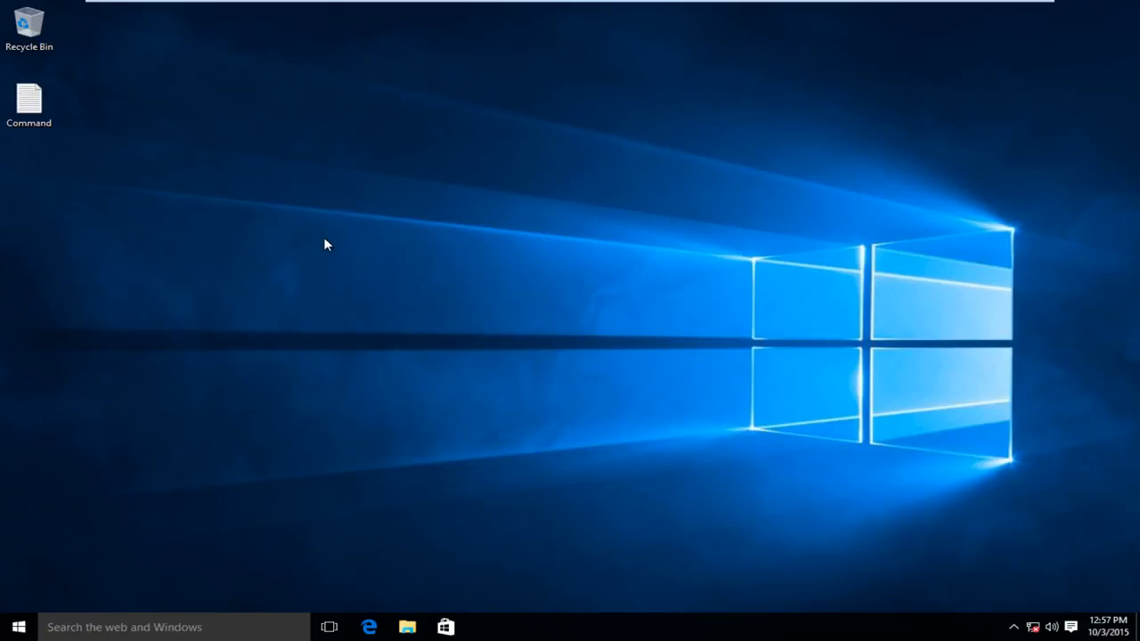
Step: Enable the disabled Ethernet0 adapter in Network Connections and close the window
right_click(17, 629)
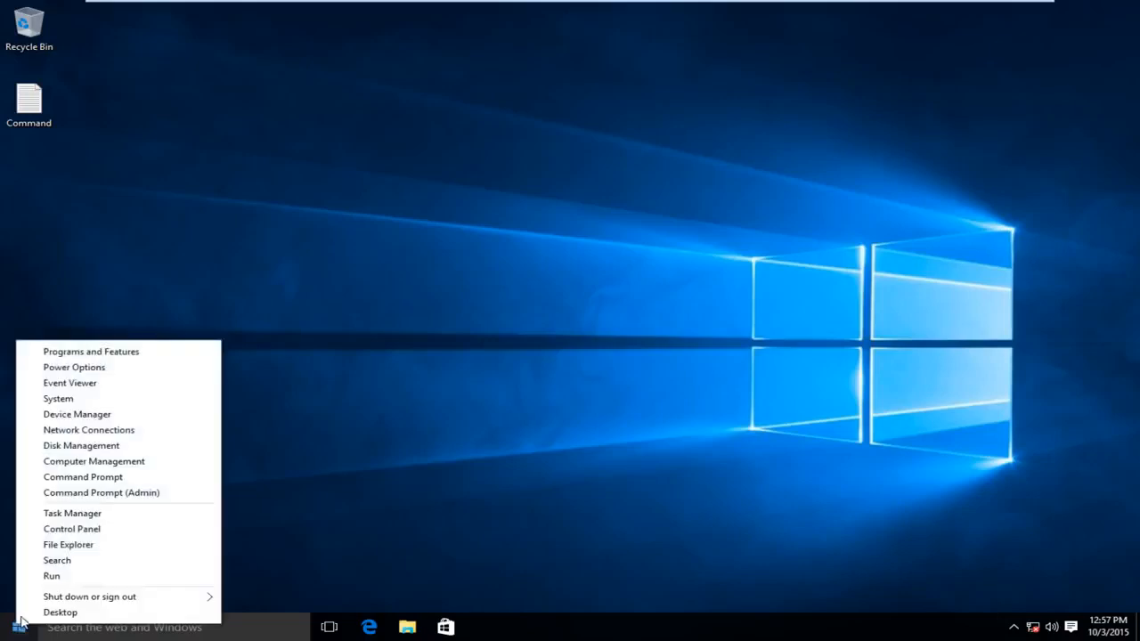
click(69, 432)
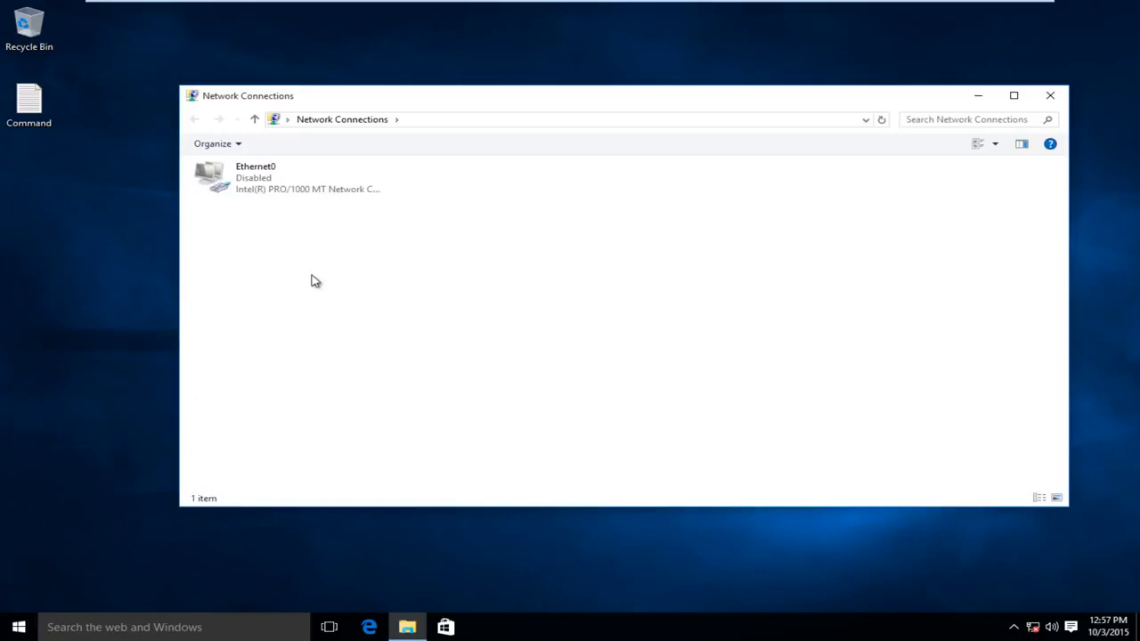
click(249, 194)
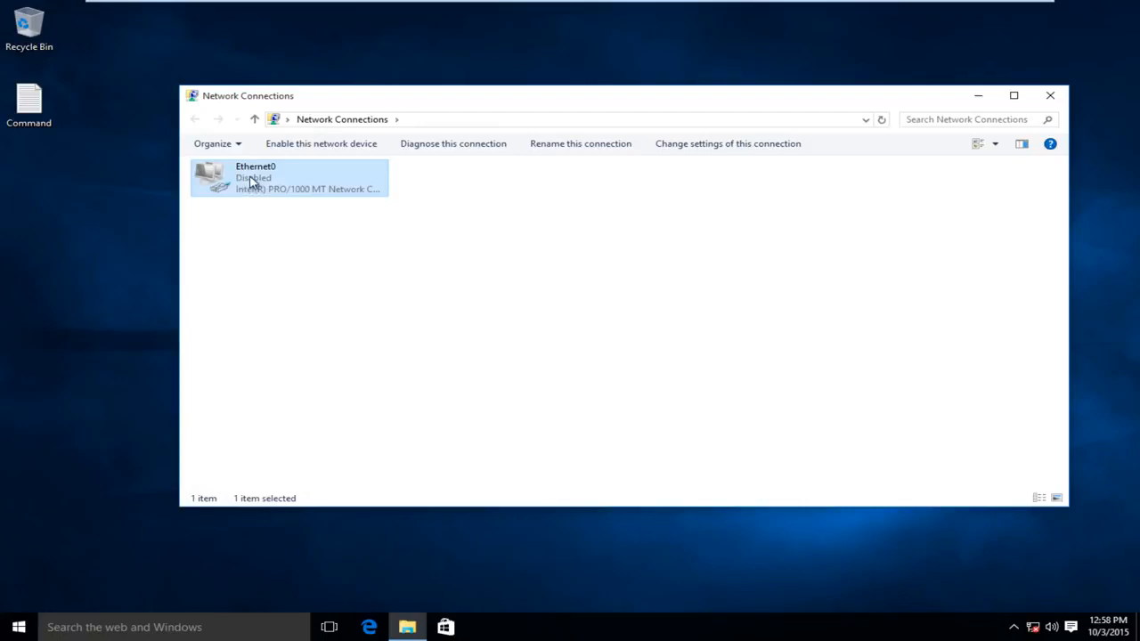
right_click(252, 181)
right_click(256, 177)
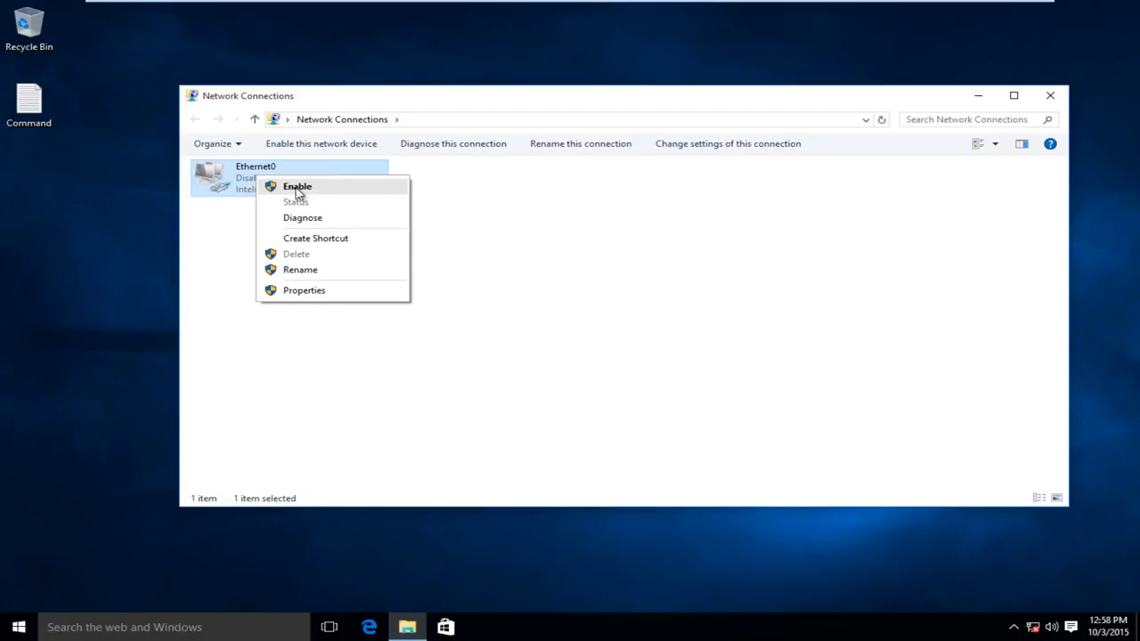
click(298, 187)
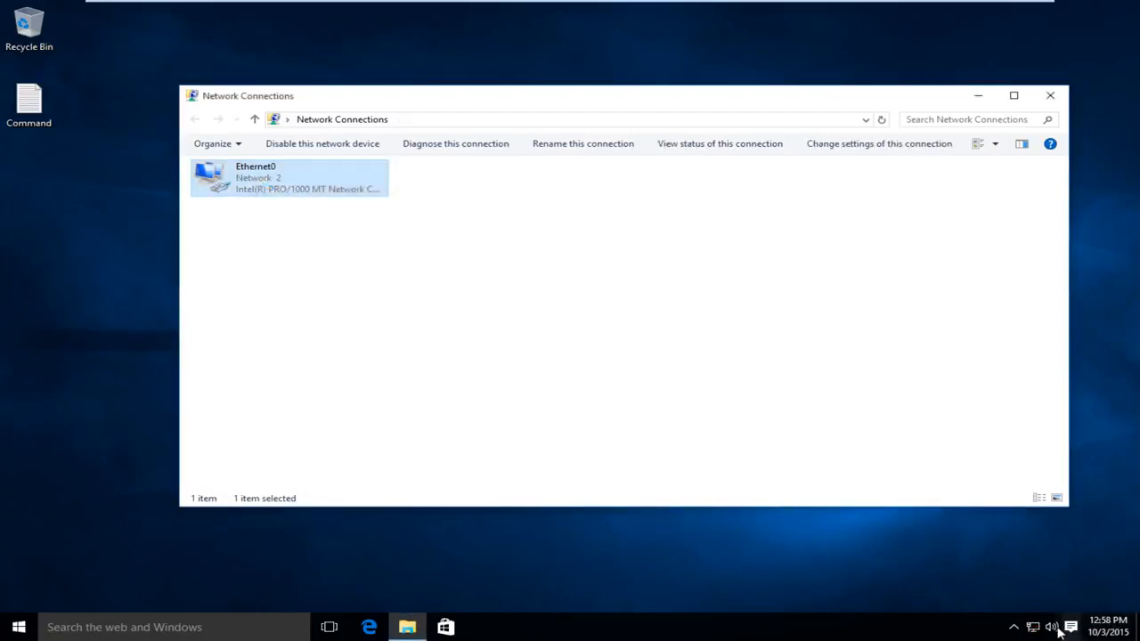
mouse_move(1033, 627)
click(1049, 97)
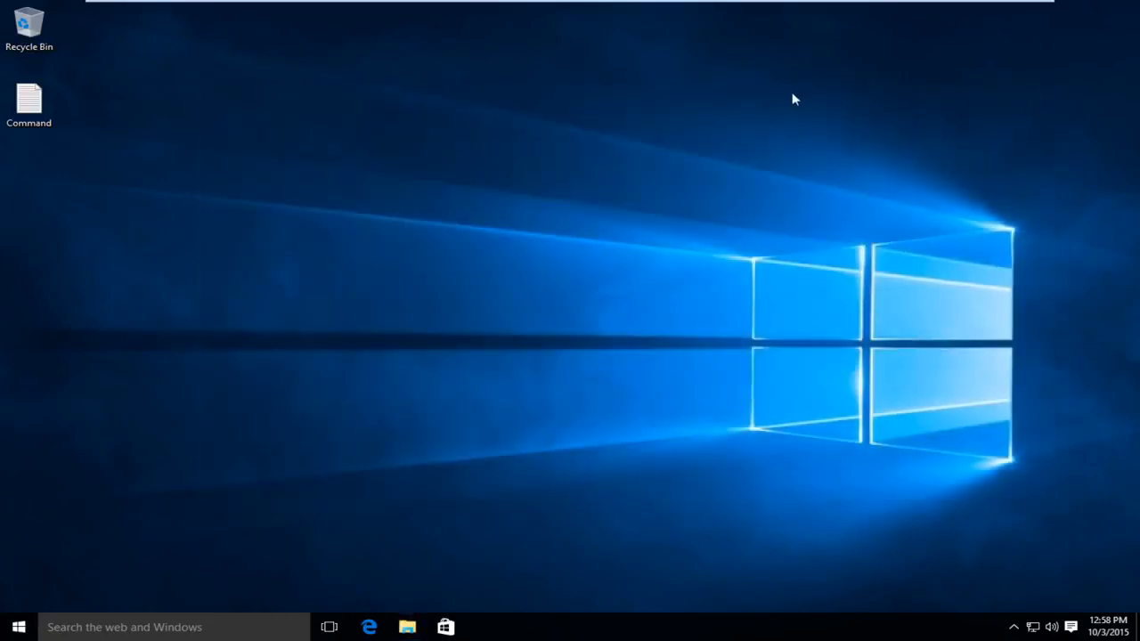
Step: Search Windows for "control", launch Control Panel, and open Internet Options under Network and Internet
click(86, 626)
text(c)
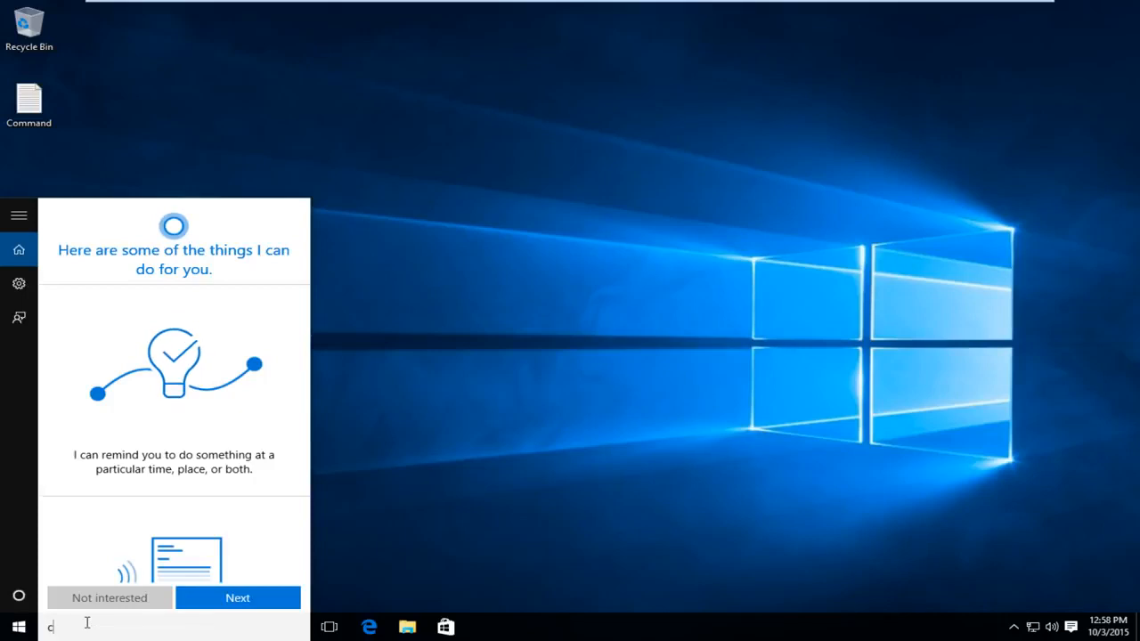
text(ontrol)
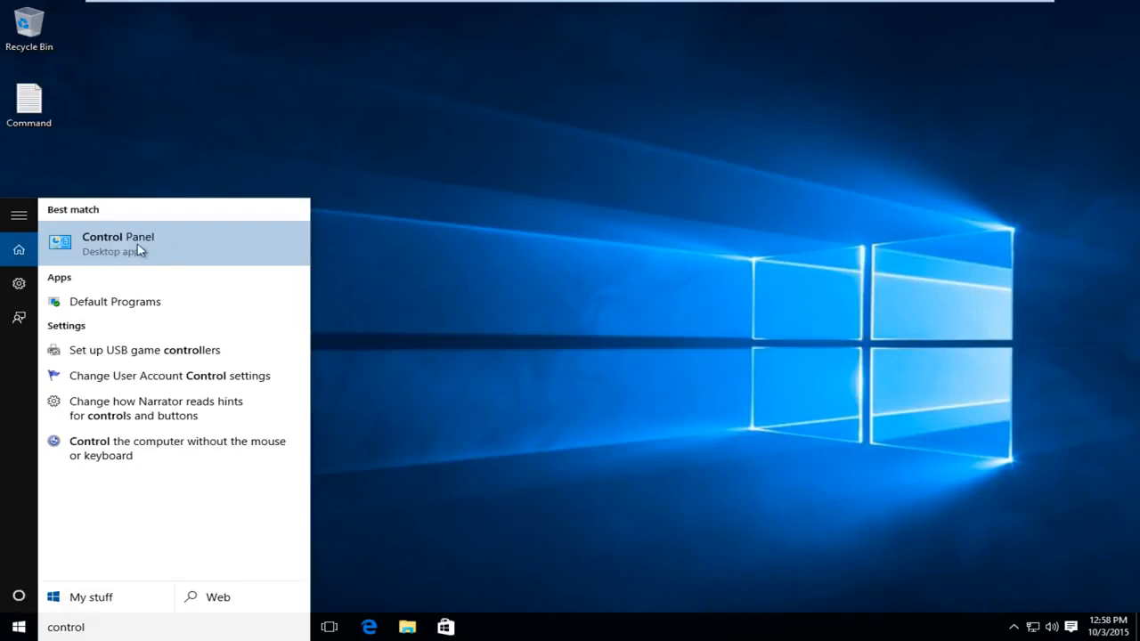
click(140, 248)
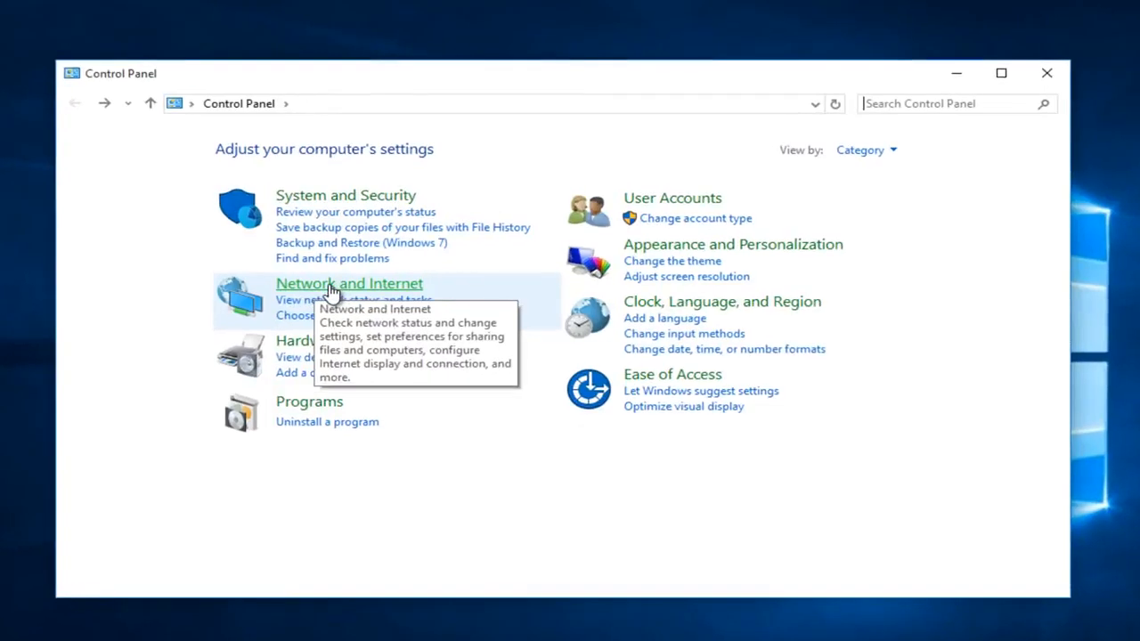
click(331, 285)
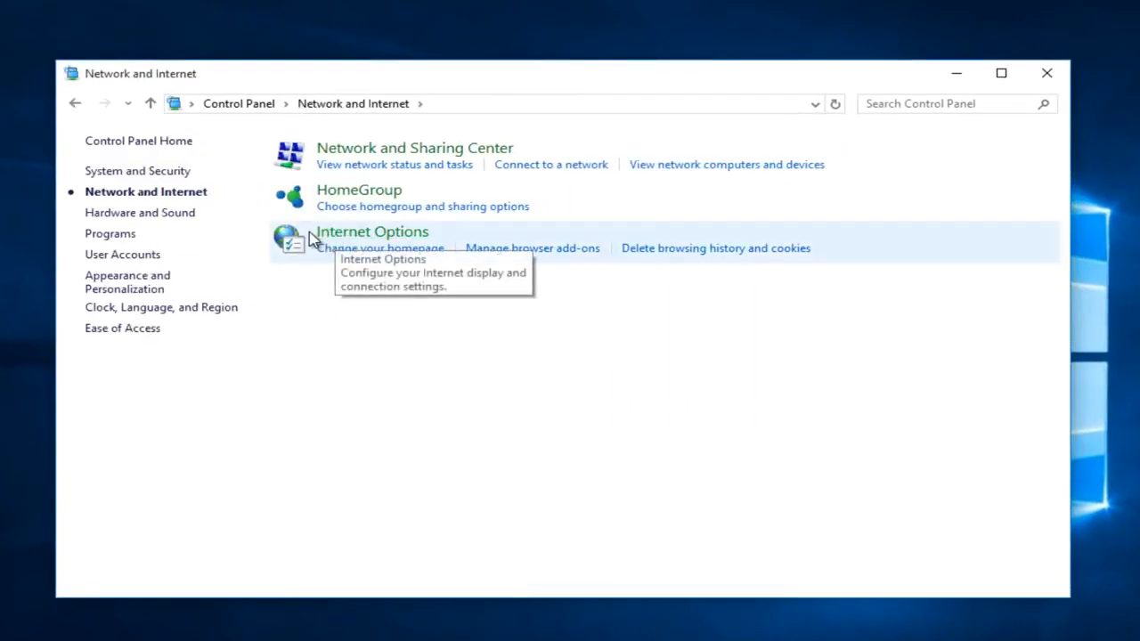
click(363, 233)
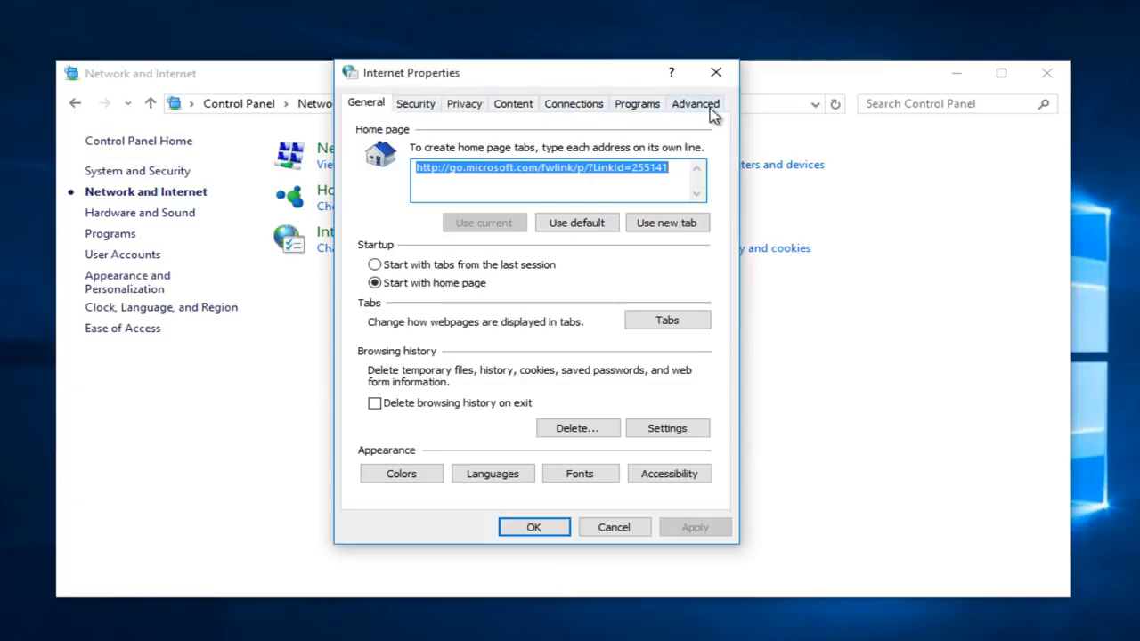
Step: Turn off the proxy server in the LAN settings, confirm the Internet Properties, and close Control Panel
click(580, 109)
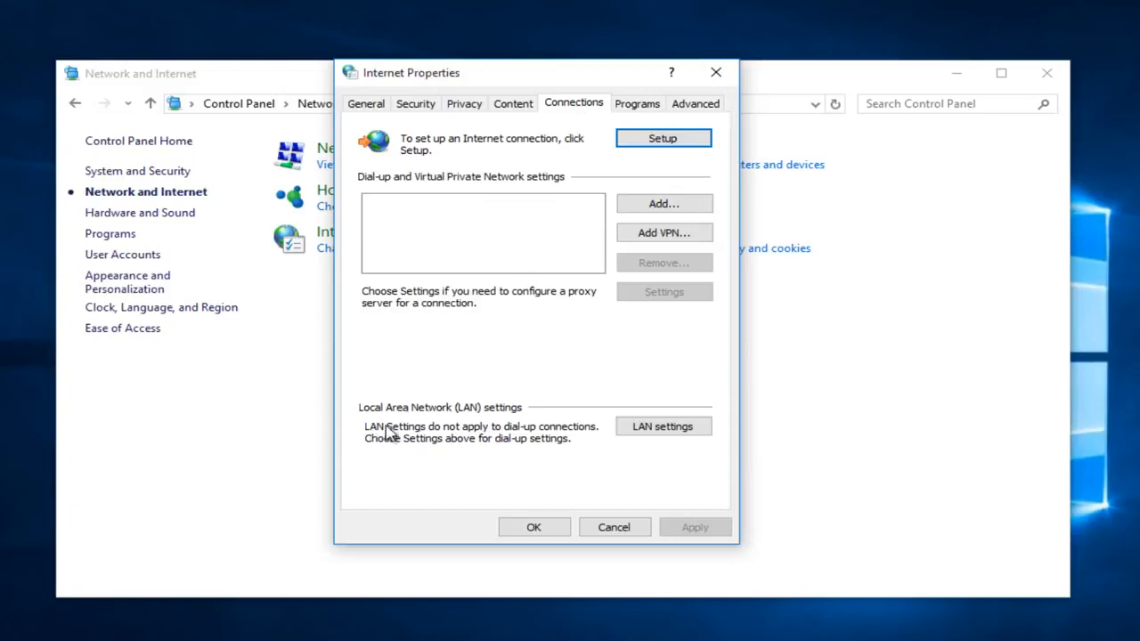
click(646, 428)
drag(504, 108, 500, 122)
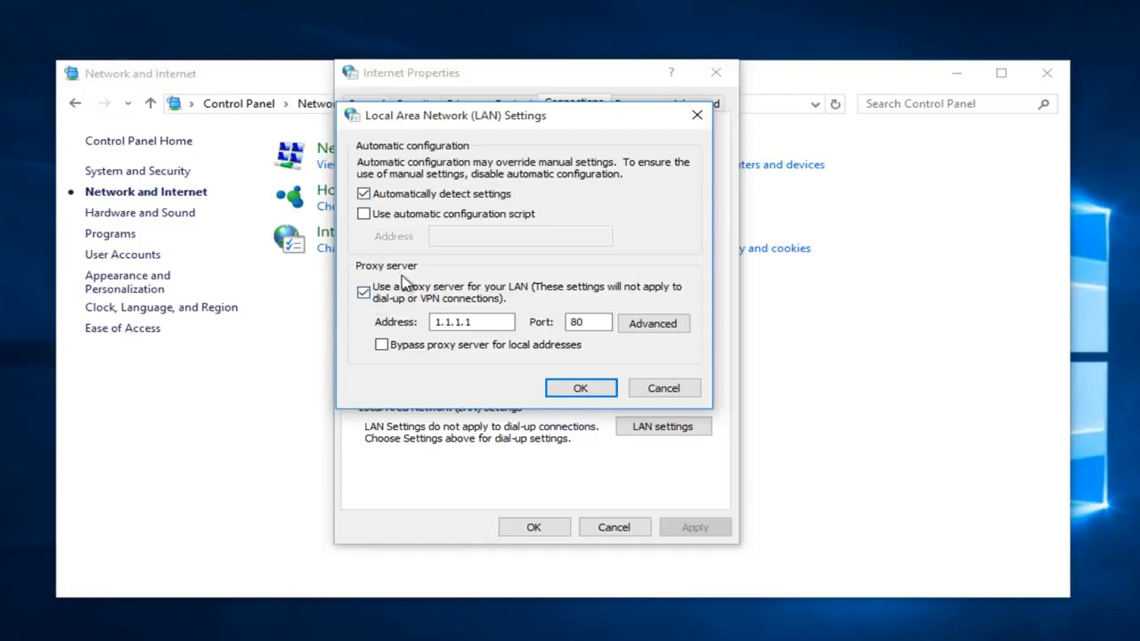
click(365, 297)
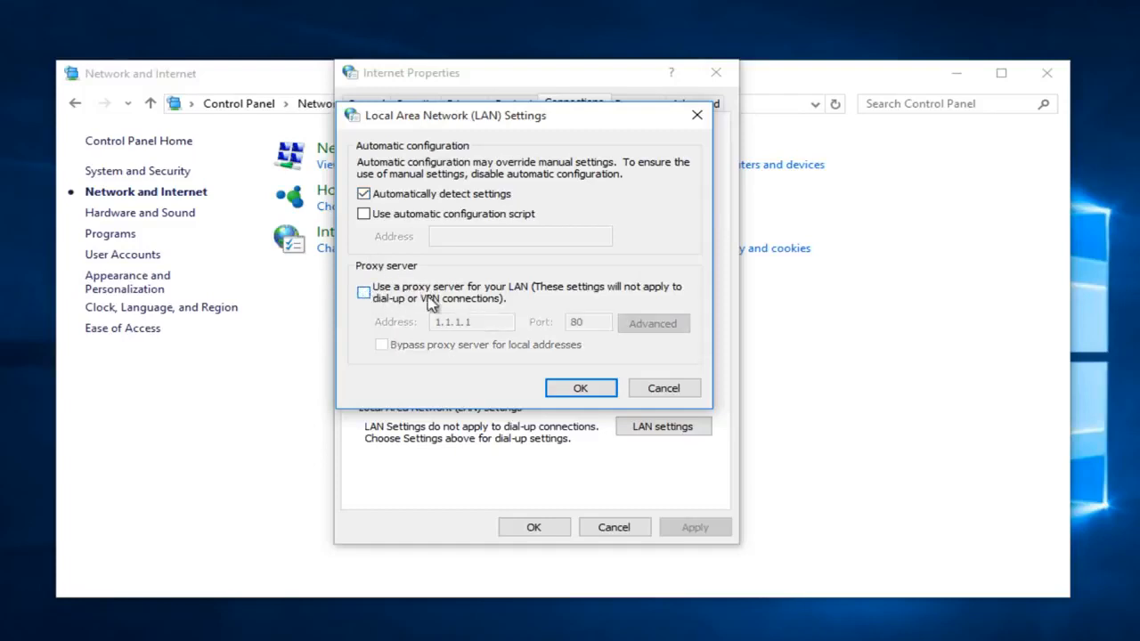
click(568, 392)
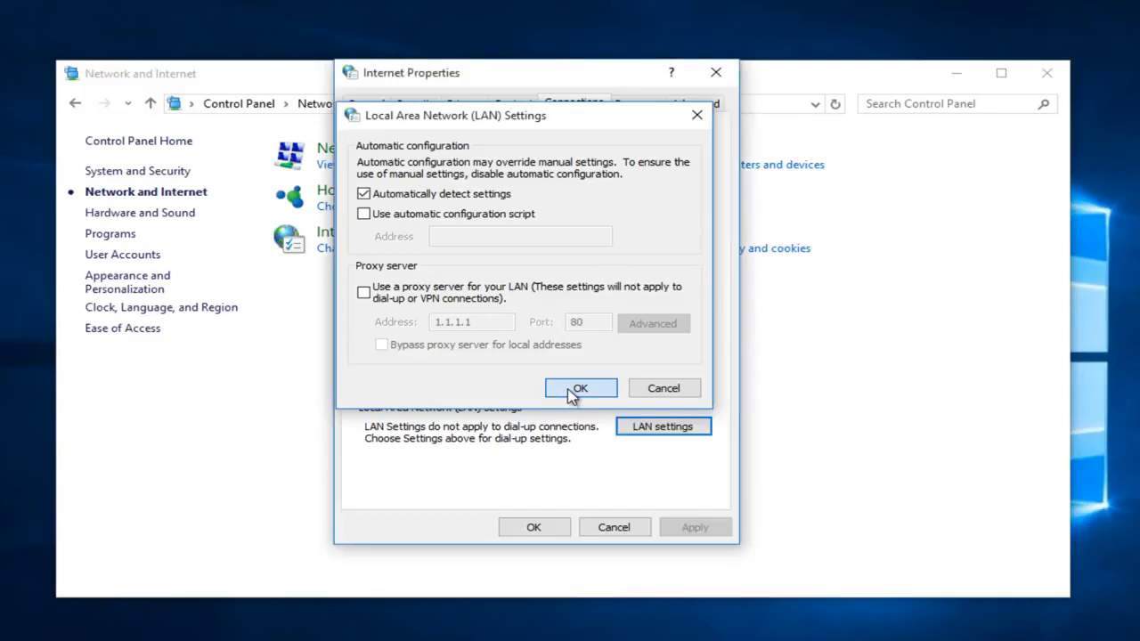
click(534, 528)
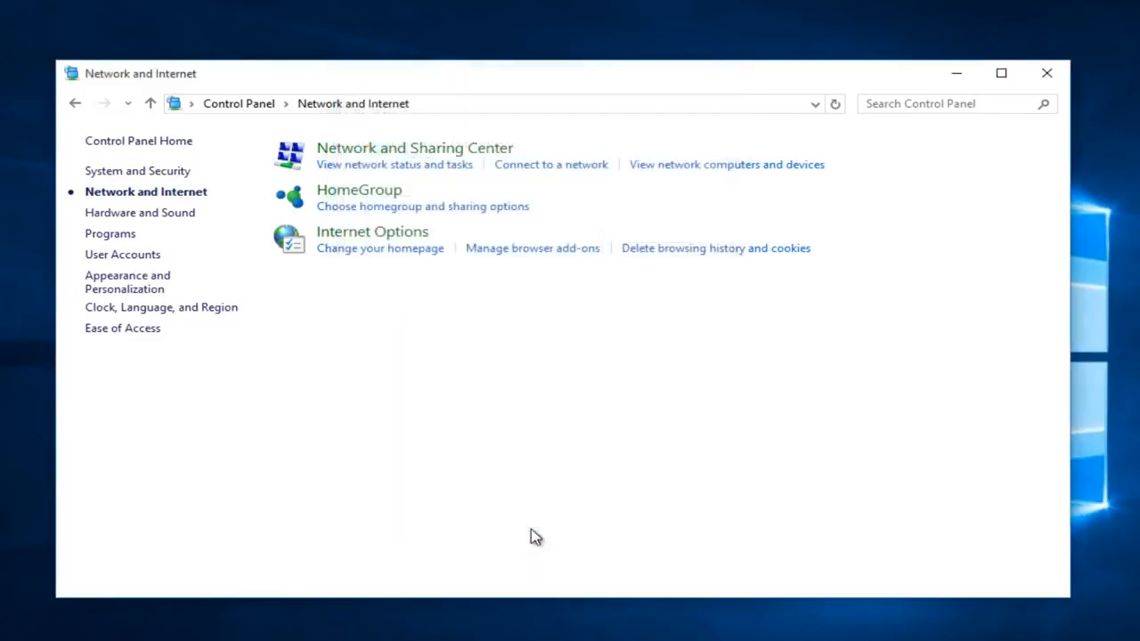
drag(481, 77, 476, 59)
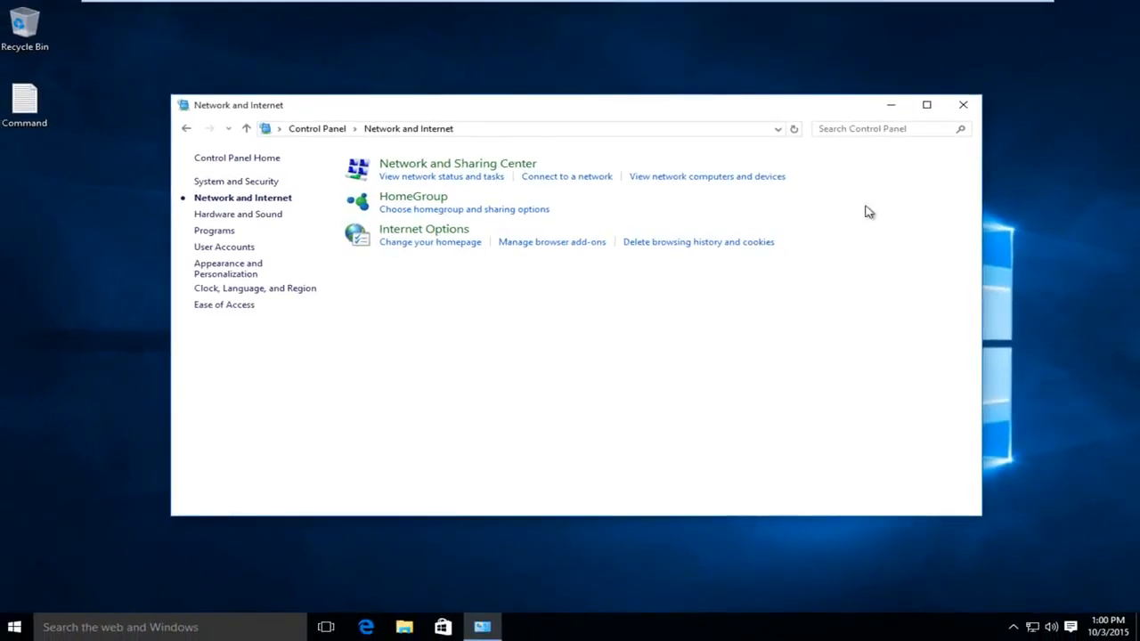
click(963, 104)
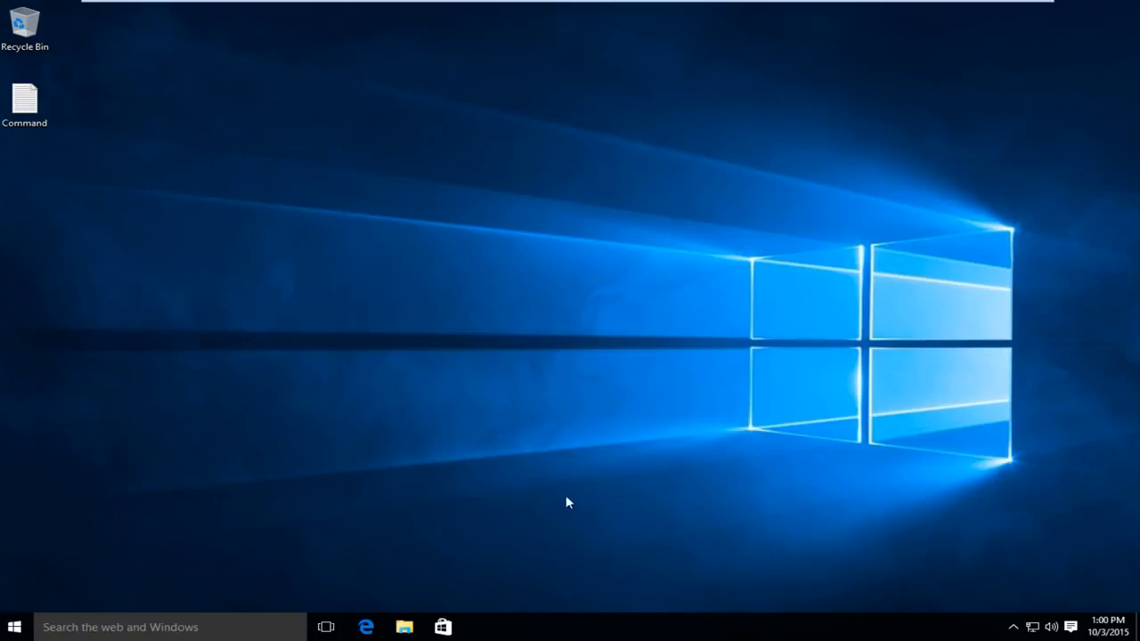
Step: Open Task Manager, move it toward the middle of the desktop, and expand it to the detailed view
right_click(587, 632)
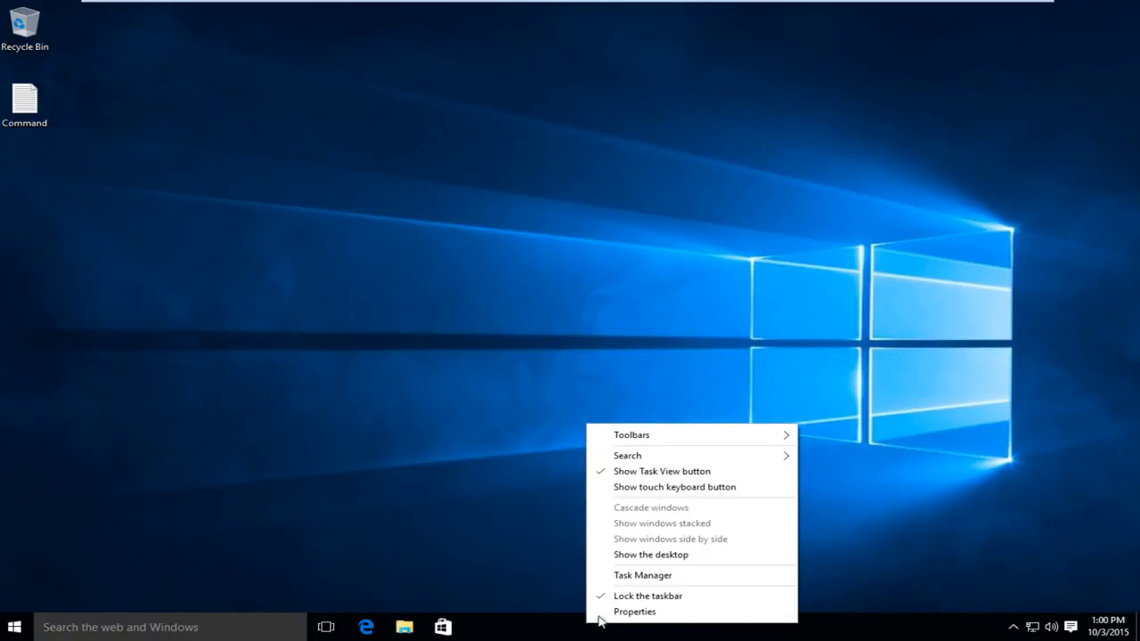
click(632, 576)
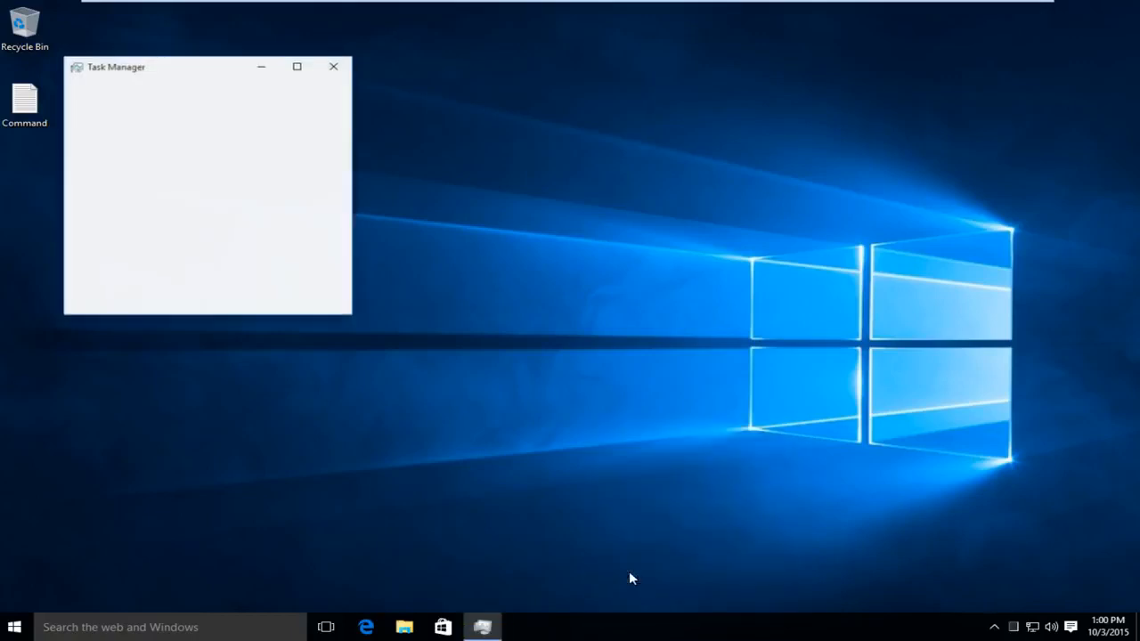
drag(158, 75, 446, 98)
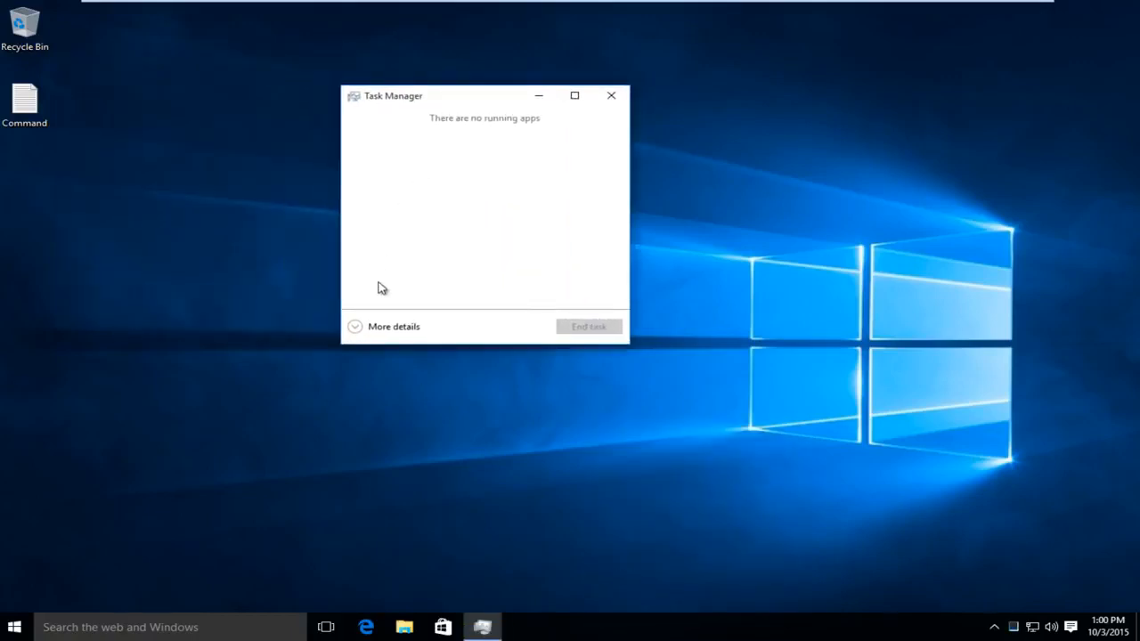
click(355, 327)
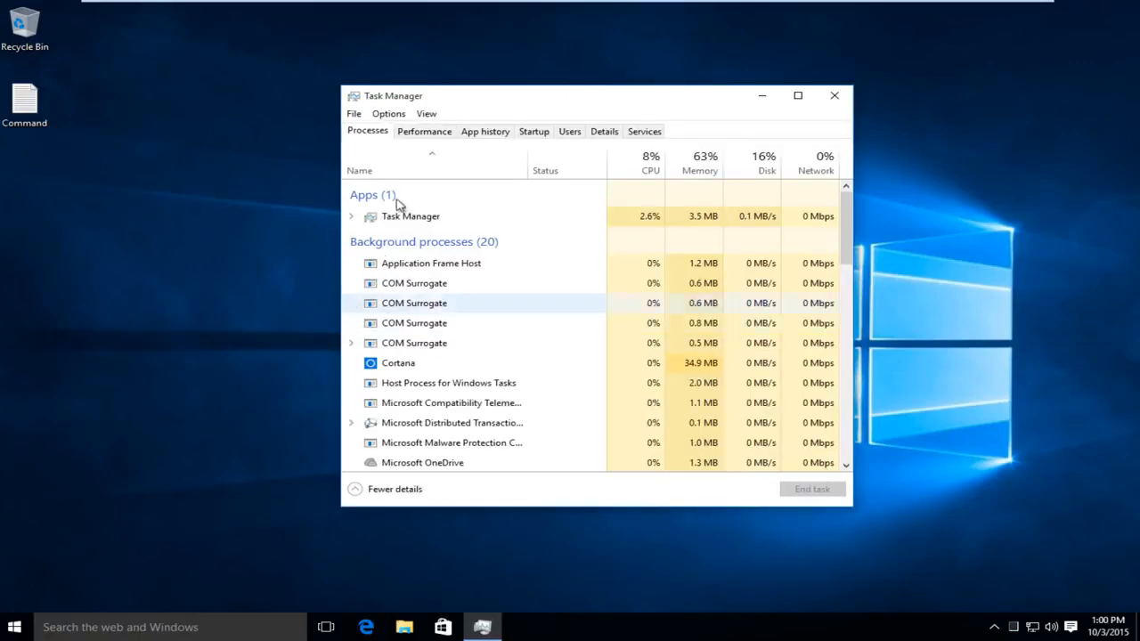
Step: Run cmd as a new task with administrative privileges from Task Manager, and close Task Manager
click(353, 116)
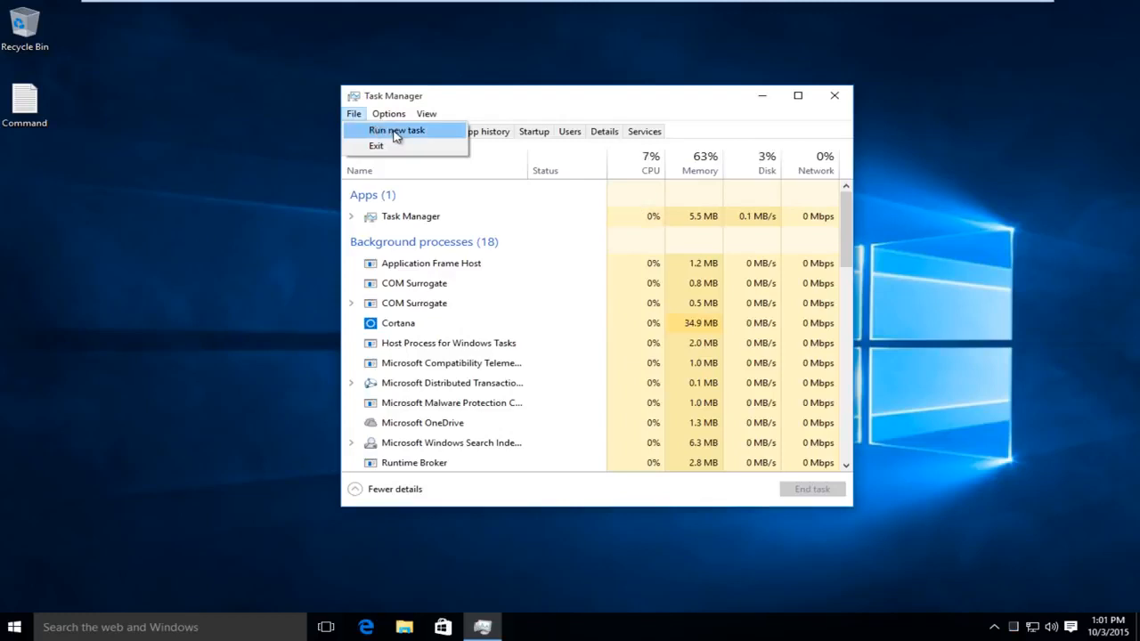
click(396, 132)
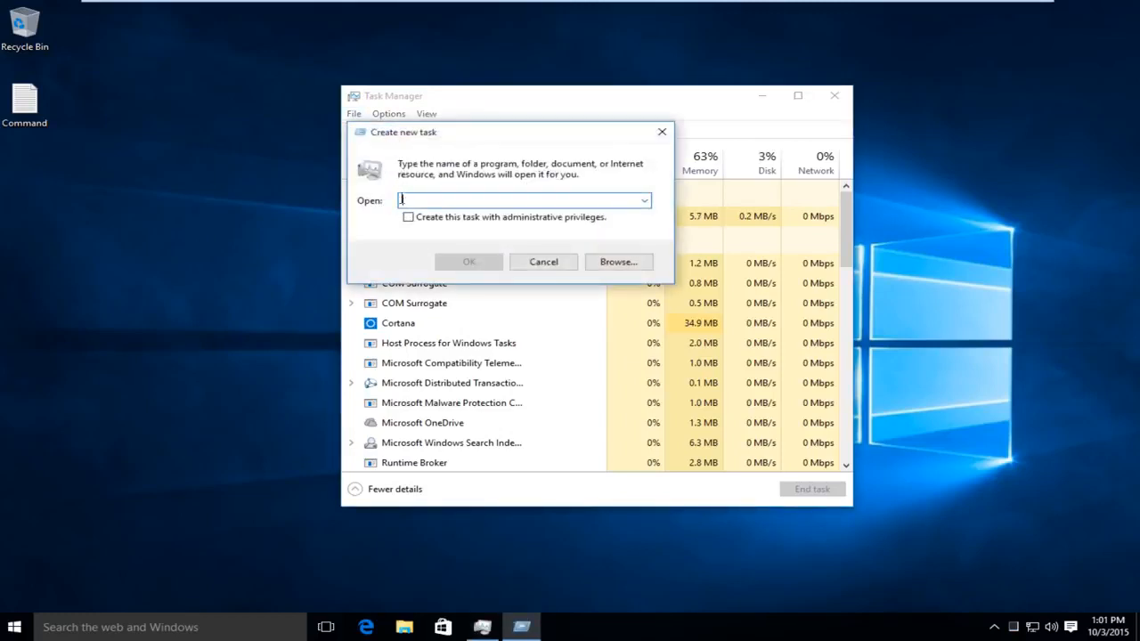
text(cmd)
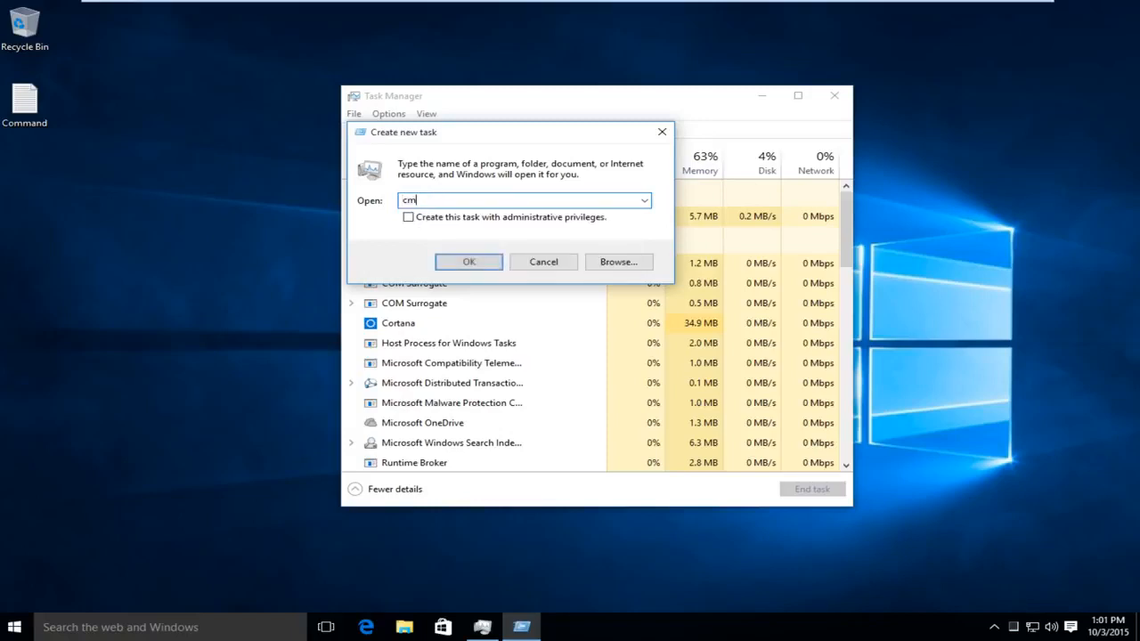
click(409, 218)
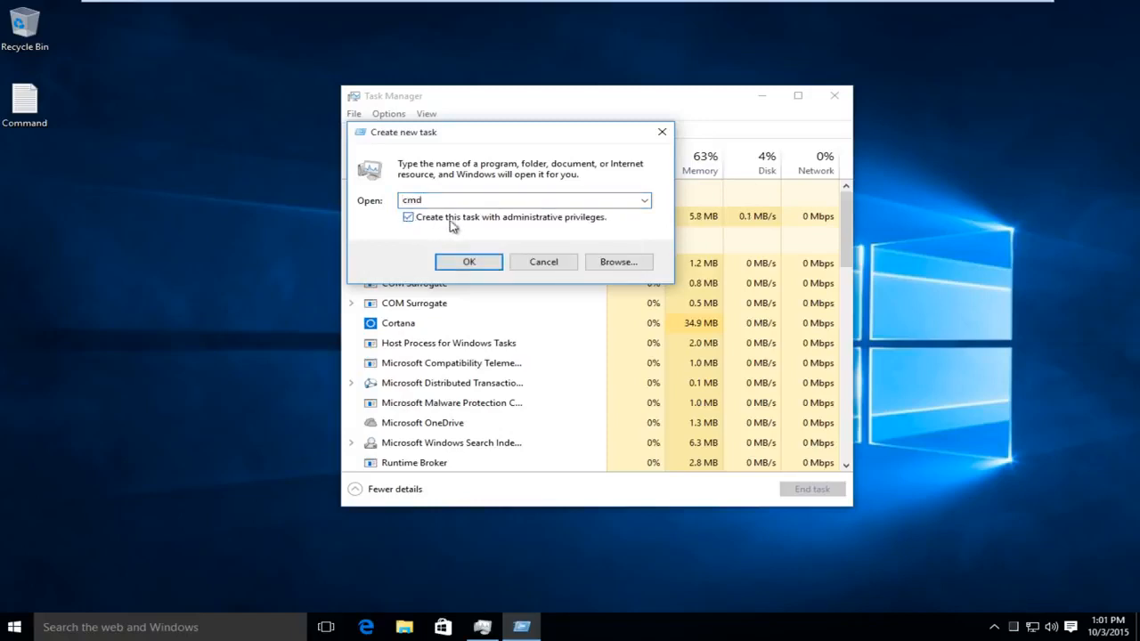
click(464, 264)
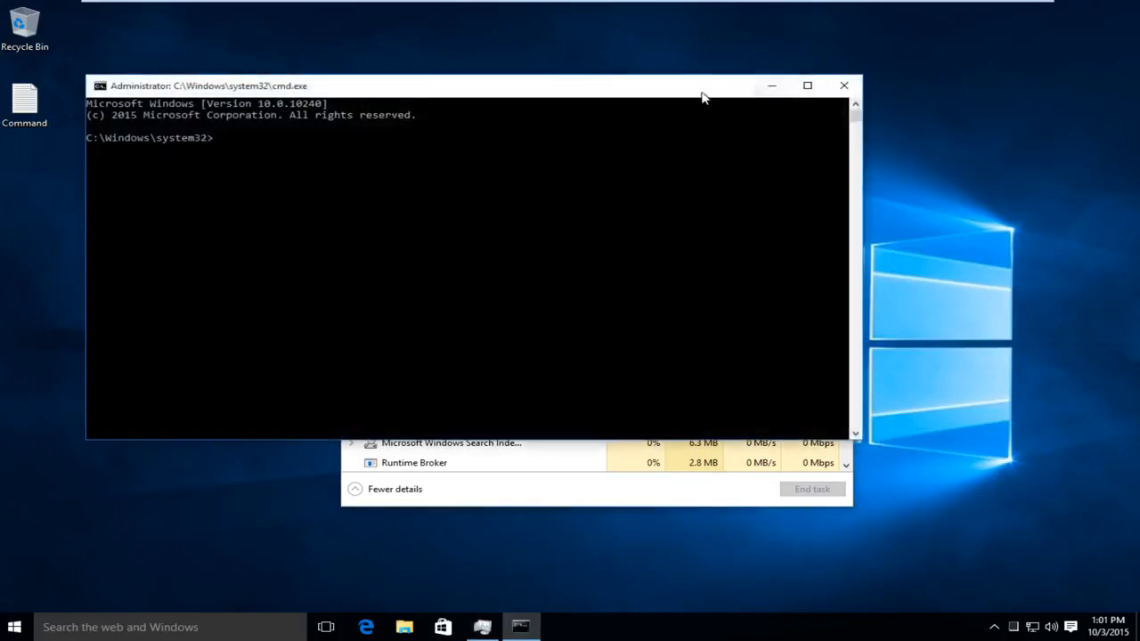
drag(704, 94, 786, 168)
click(833, 93)
drag(634, 167, 648, 142)
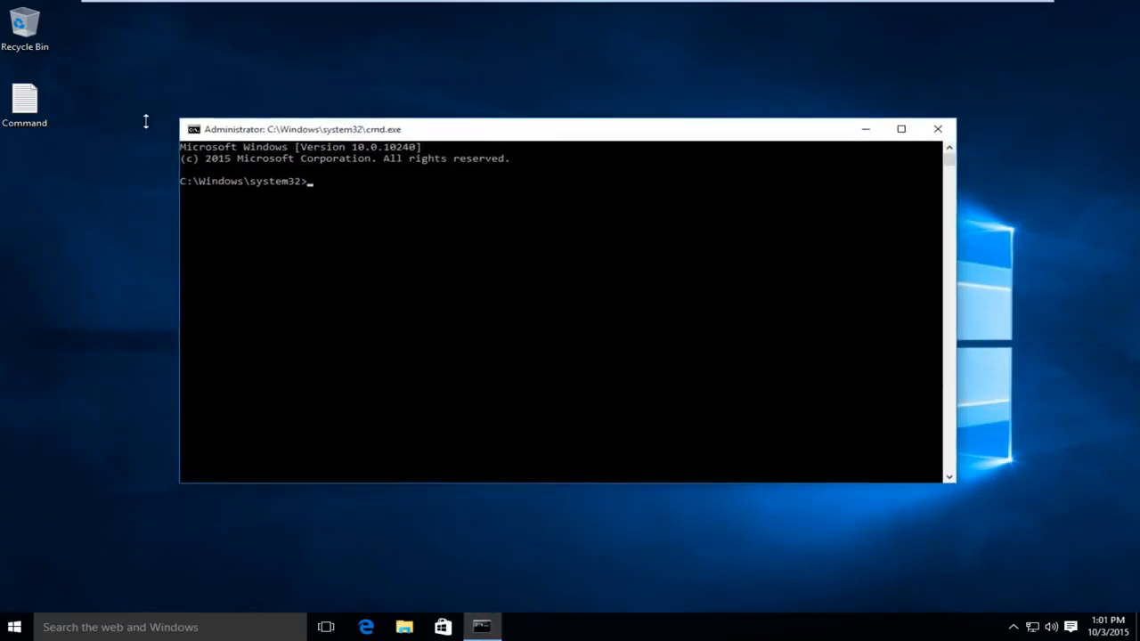
Step: Open the Command text file from the desktop and copy its line "netsh winsock reset catalog"
double_click(24, 100)
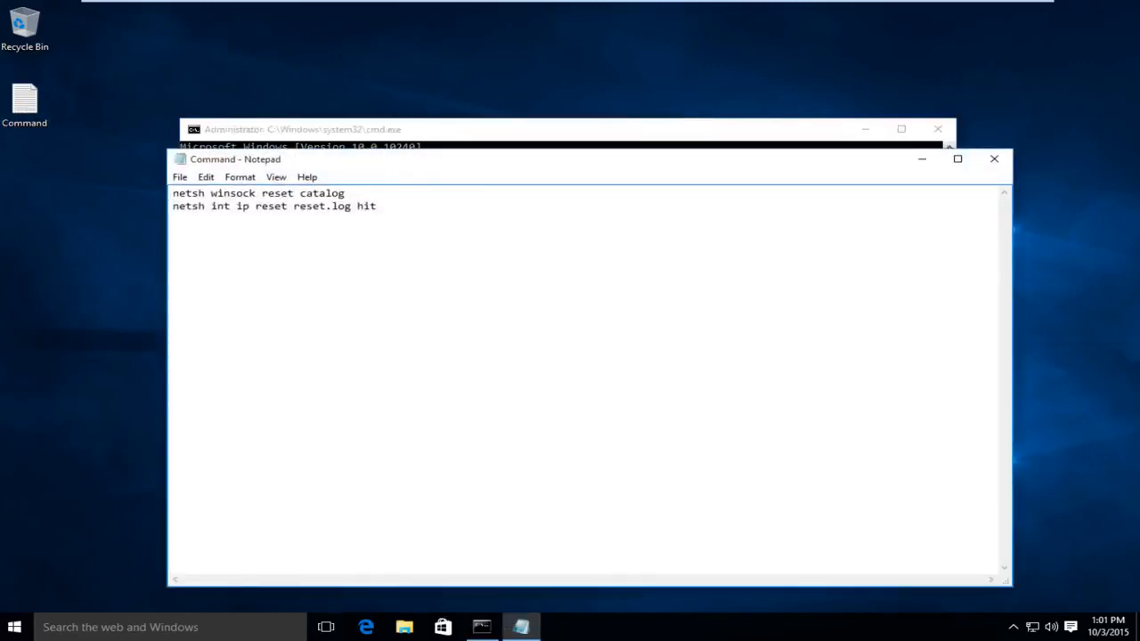
drag(361, 169, 686, 132)
click(429, 137)
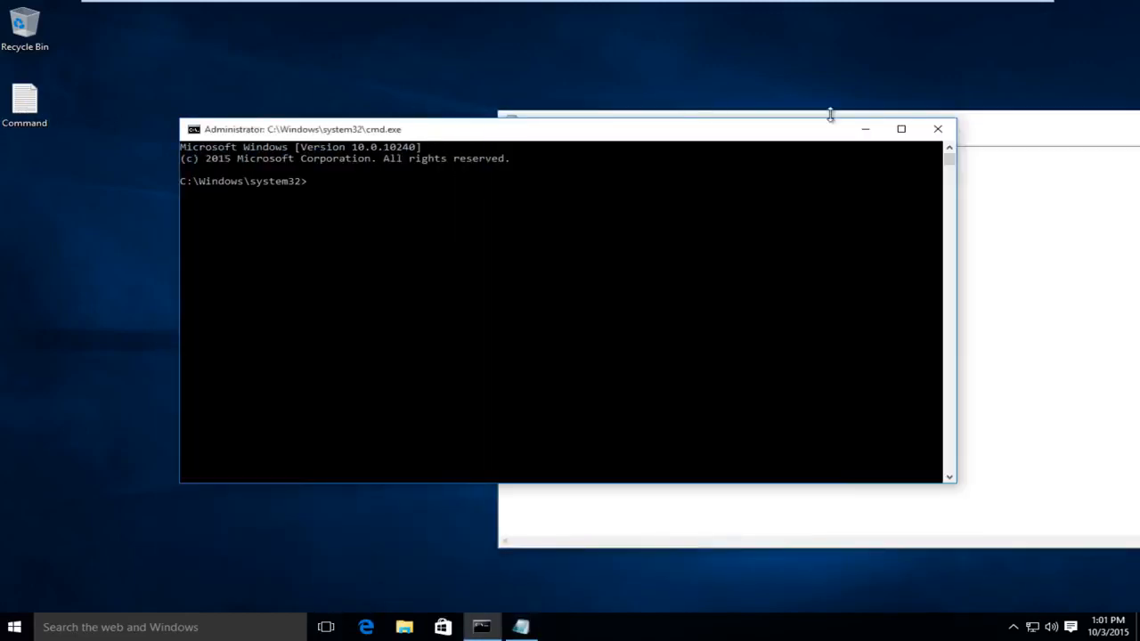
drag(977, 135, 1060, 141)
drag(777, 163, 601, 164)
right_click(619, 165)
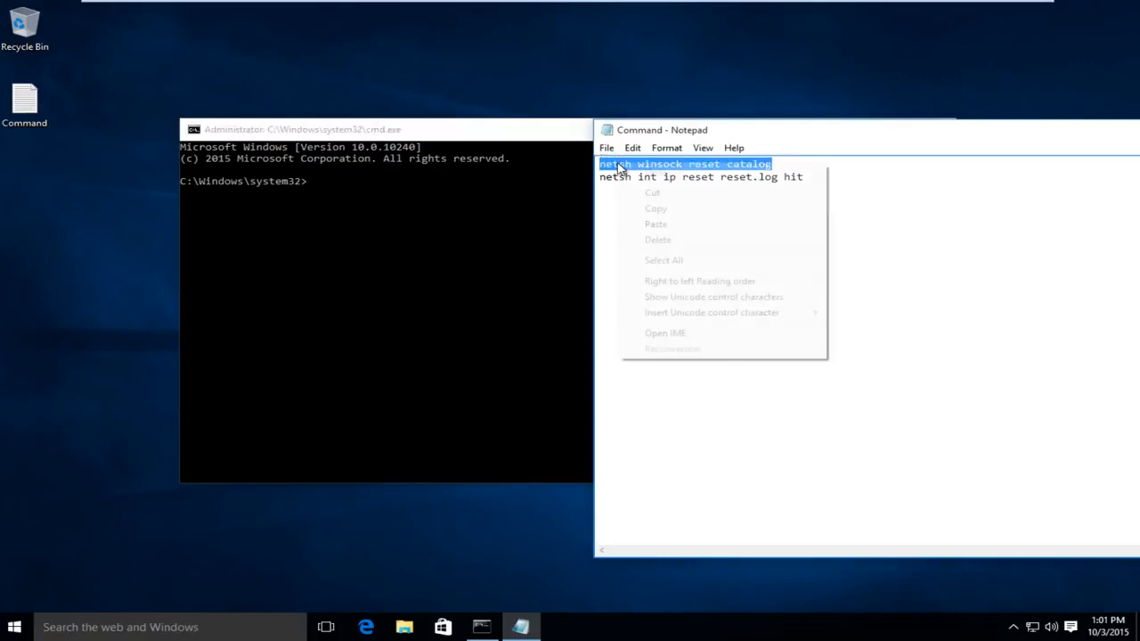
click(655, 209)
Step: Paste the copied "netsh winsock reset catalog" command into the administrator Command Prompt and run it
click(506, 134)
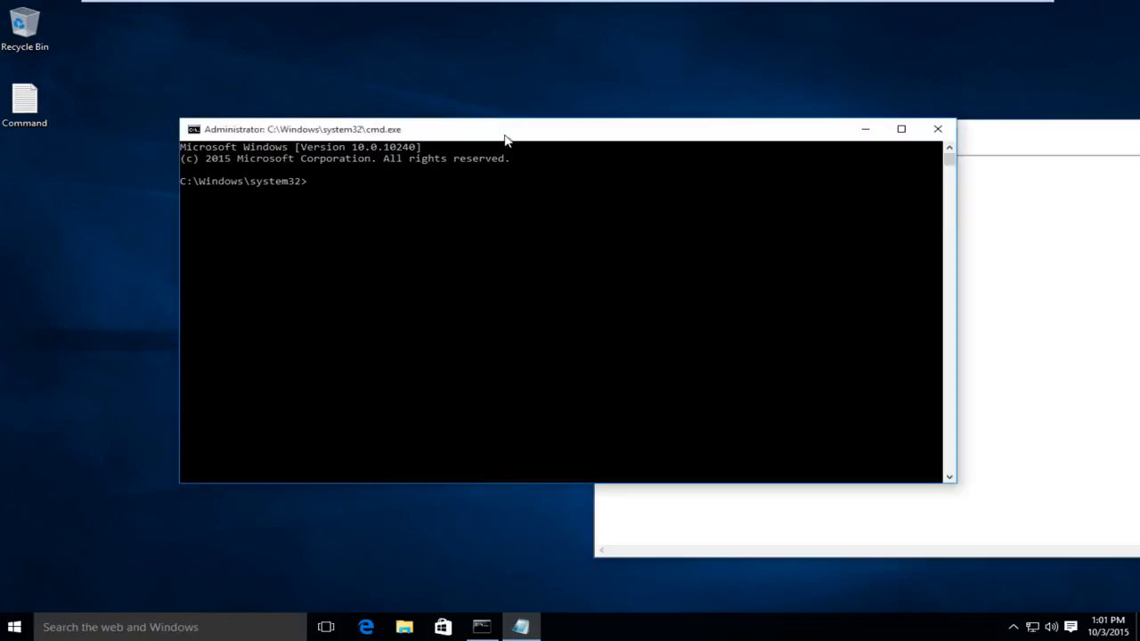
click(360, 182)
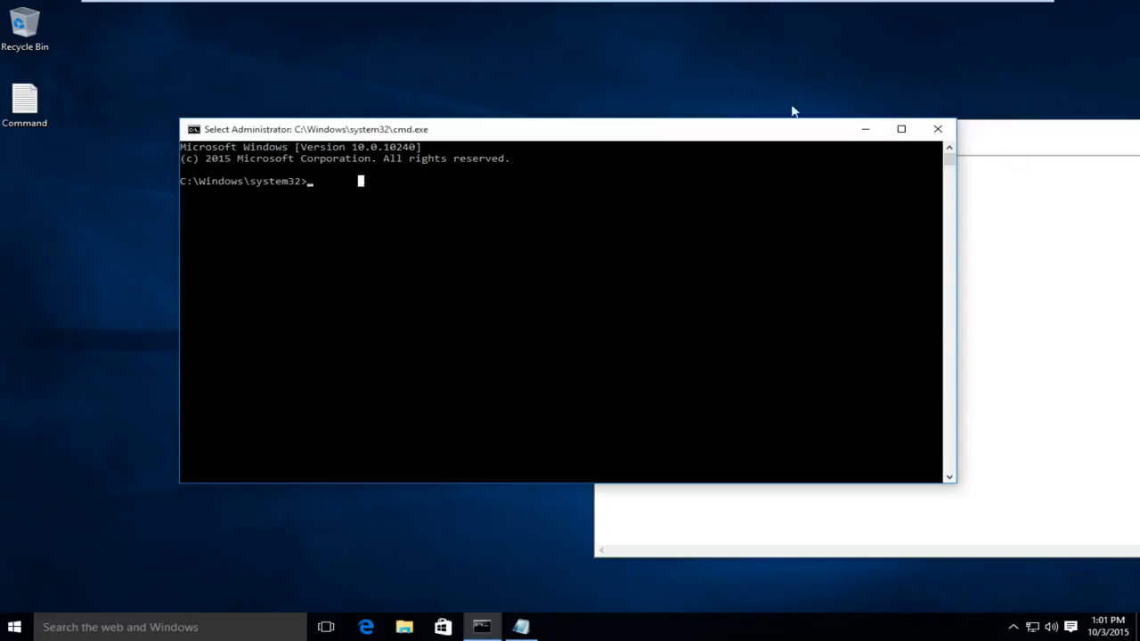
key(BackSpace)
key(BackSpace)
key(BackSpace)
key(BackSpace)
key(BackSpace)
key(BackSpace)
key(BackSpace)
key(BackSpace)
right_click(389, 163)
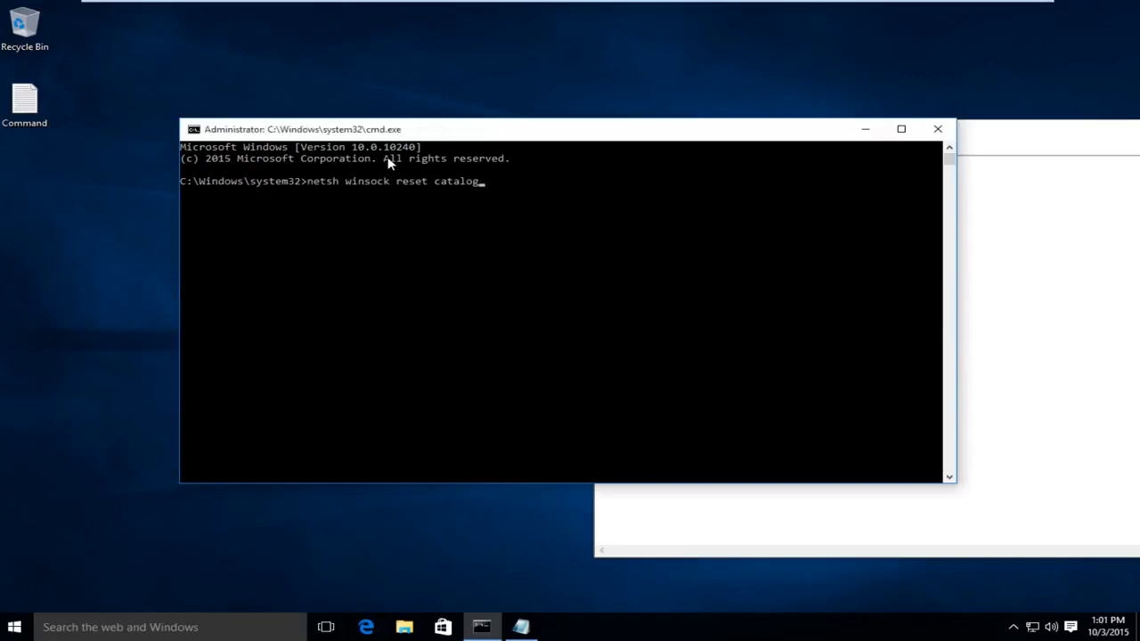
key(Return)
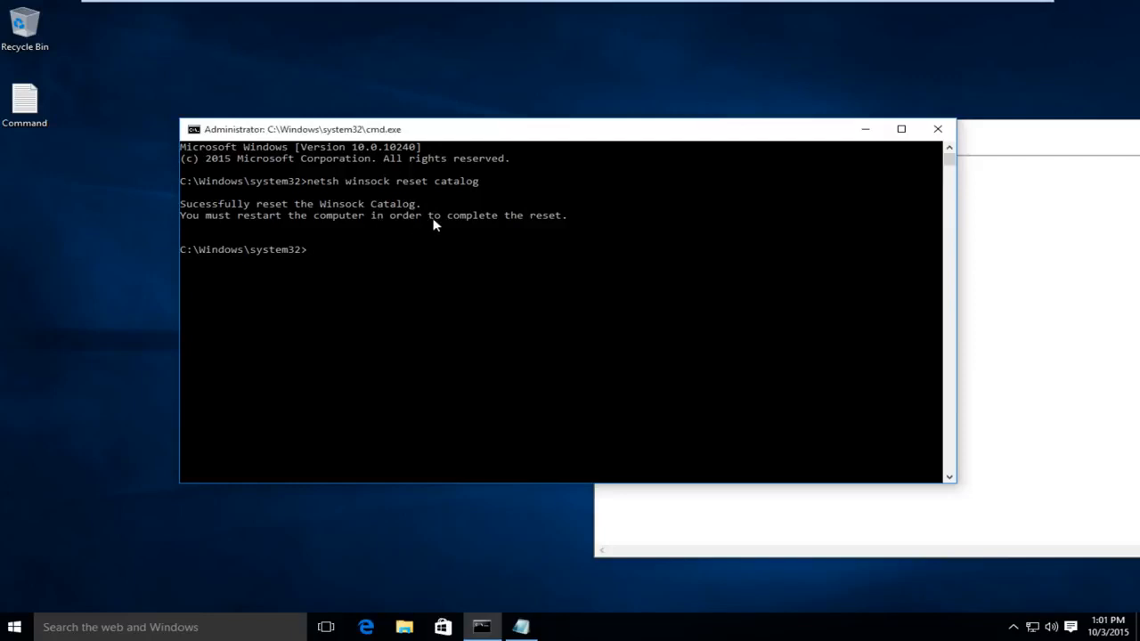
Step: Copy the line "netsh int ip reset reset.log hit" from the open Command text file
click(1012, 219)
drag(858, 177, 598, 182)
right_click(610, 182)
click(642, 227)
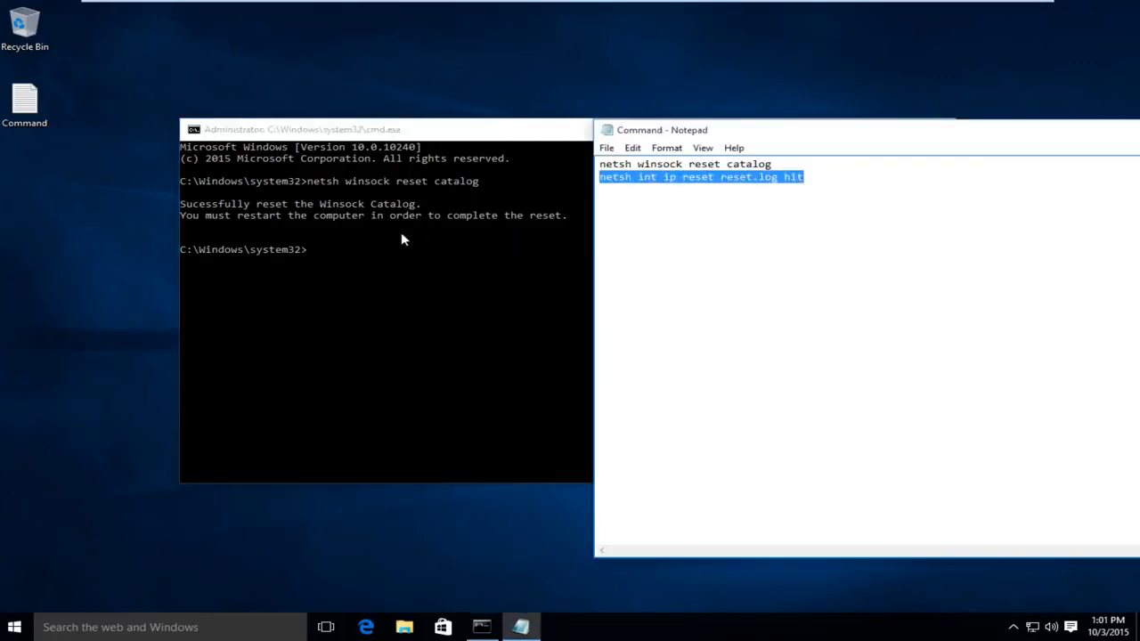
Step: Paste the copied "netsh int ip reset reset.log hit" command into the administrator Command Prompt and run it
click(376, 248)
click(341, 250)
right_click(412, 242)
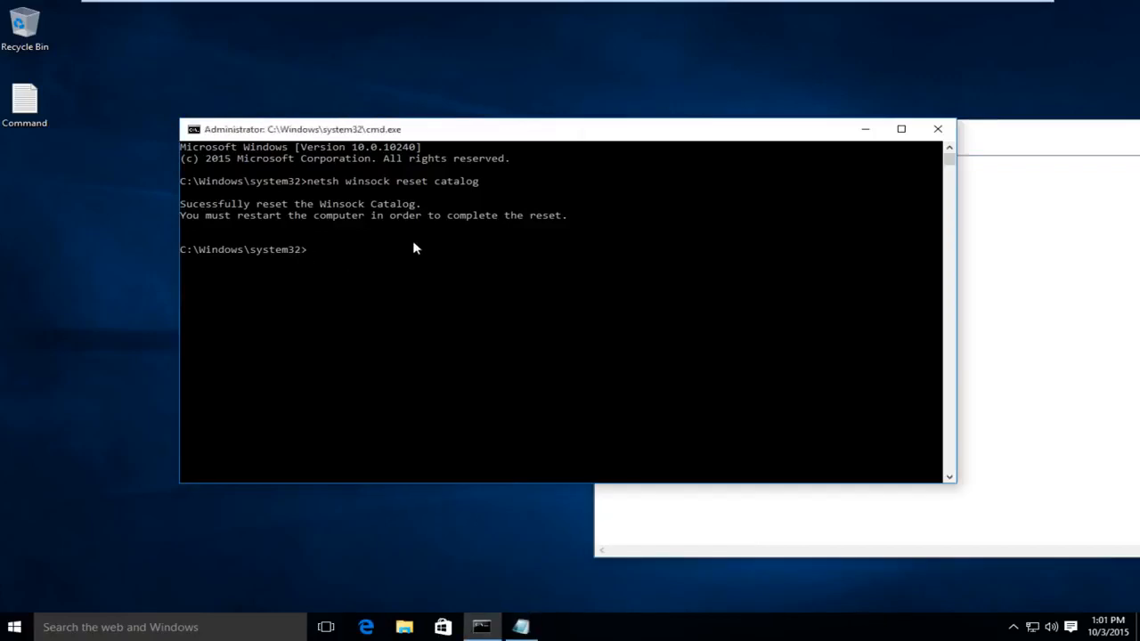
right_click(412, 242)
key(Return)
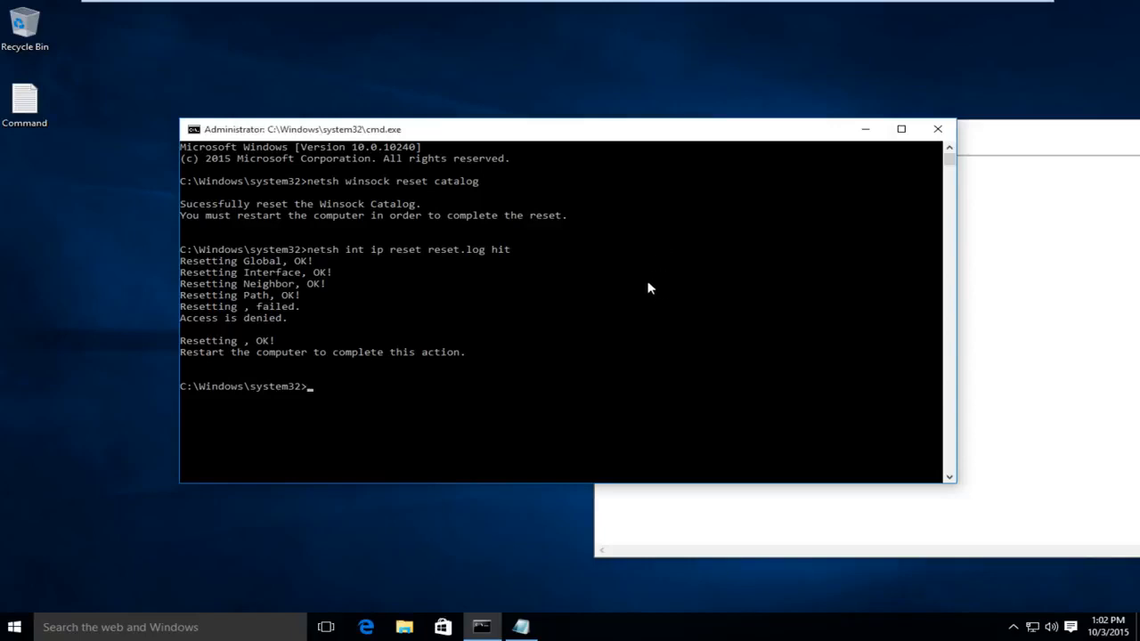
Step: Bring the Command text file fully into view to close it, and stretch the Command Prompt window slightly upward
click(1030, 125)
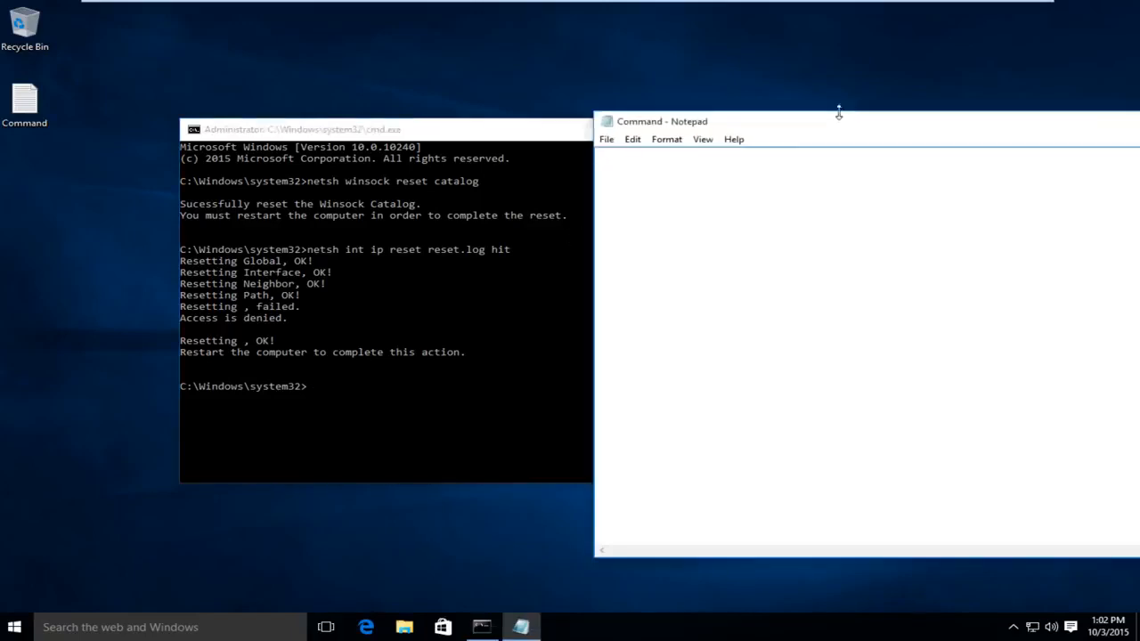
drag(842, 117, 506, 114)
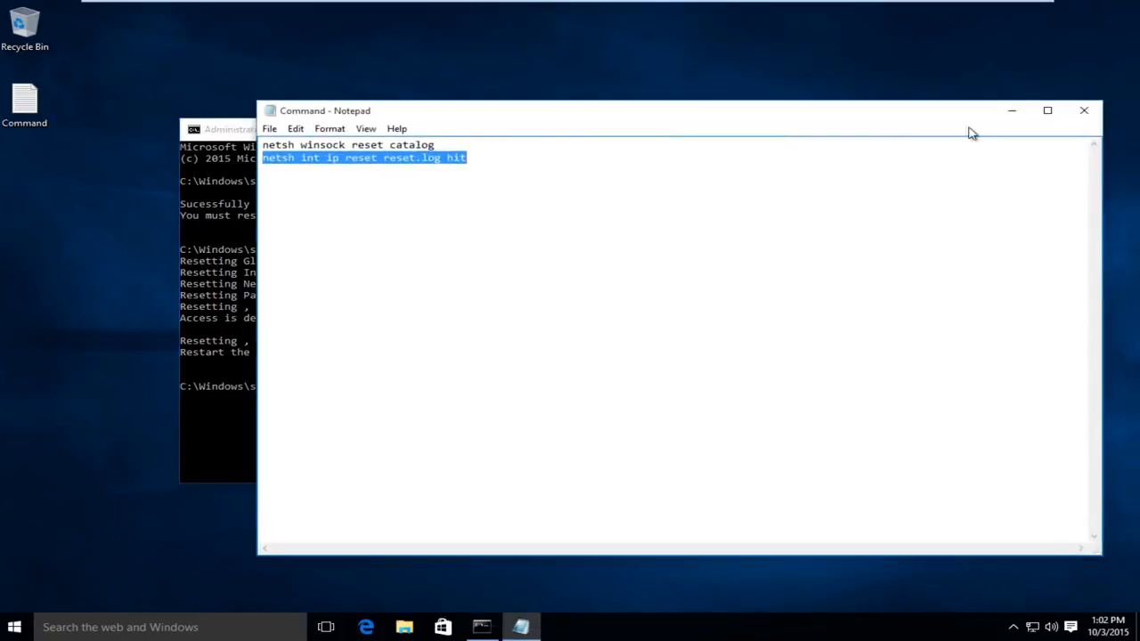
click(1092, 113)
drag(718, 122, 717, 109)
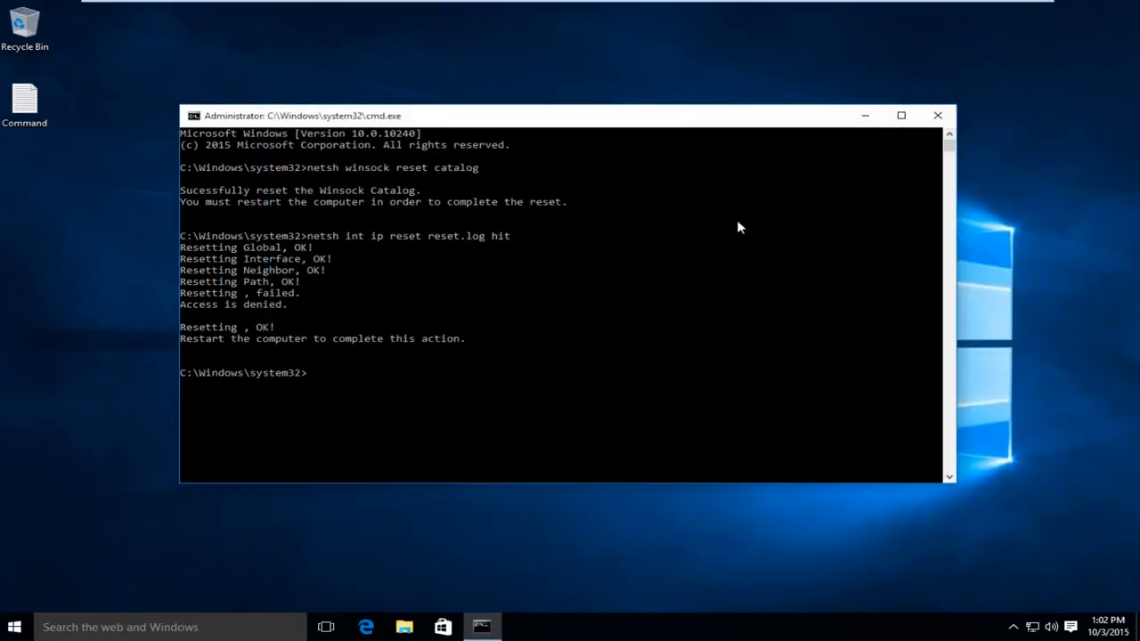